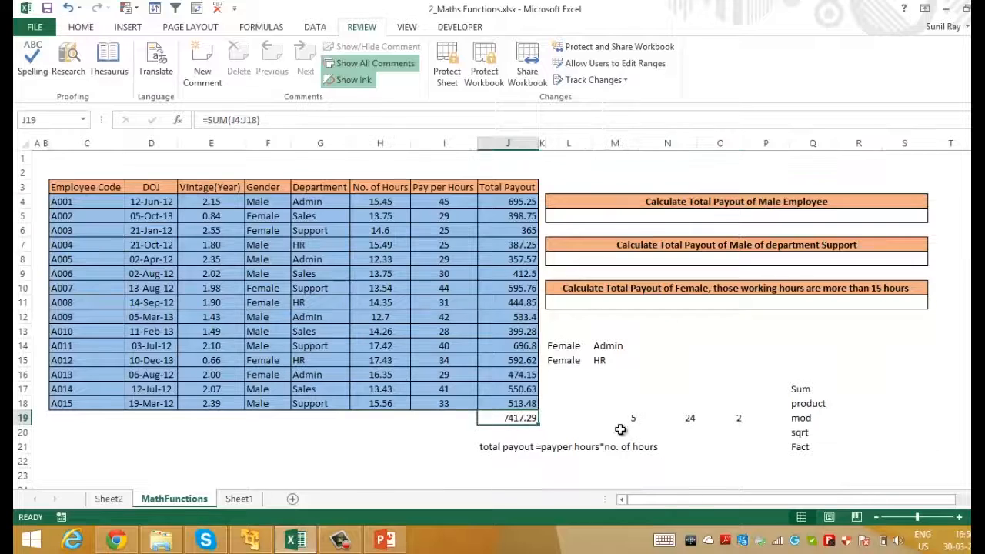
- Inspect the SUM formula in the cell below the Total Payout column
key(F2)
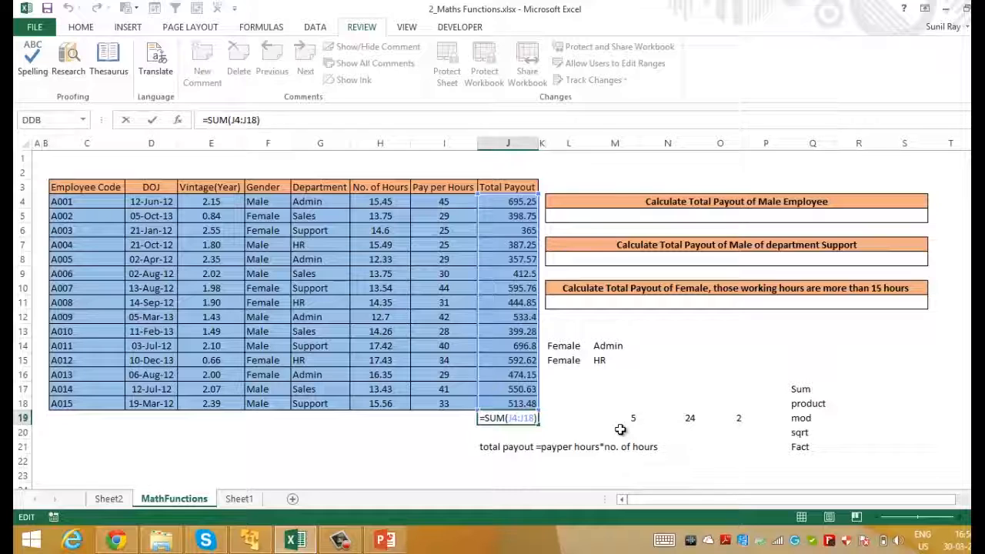
key(Return)
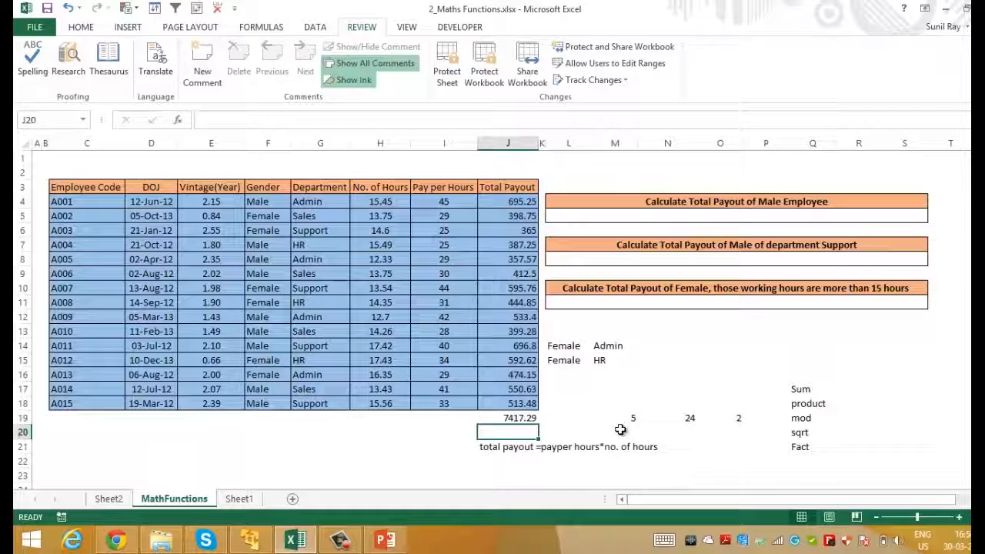
- Start a SUMIF formula in L5, under the male employee payout heading, with Gender range $F$4:$F$18 and criterion "Male"
click(808, 202)
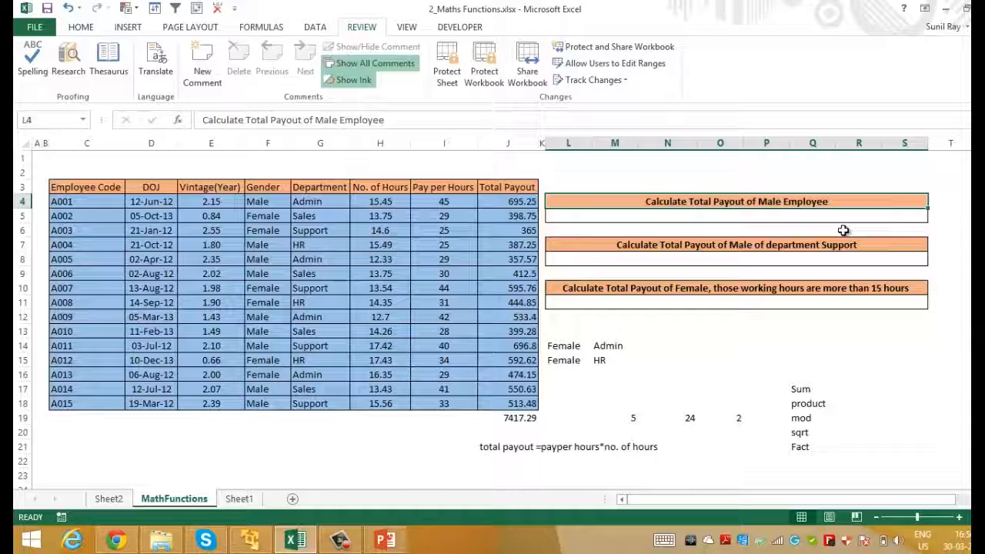
key(Down)
text(=)
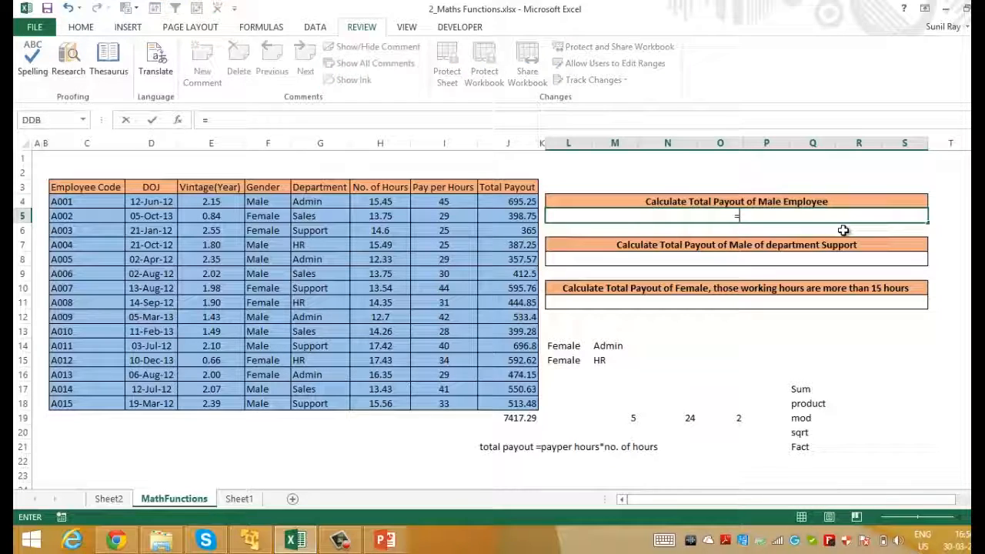
text(sumif()
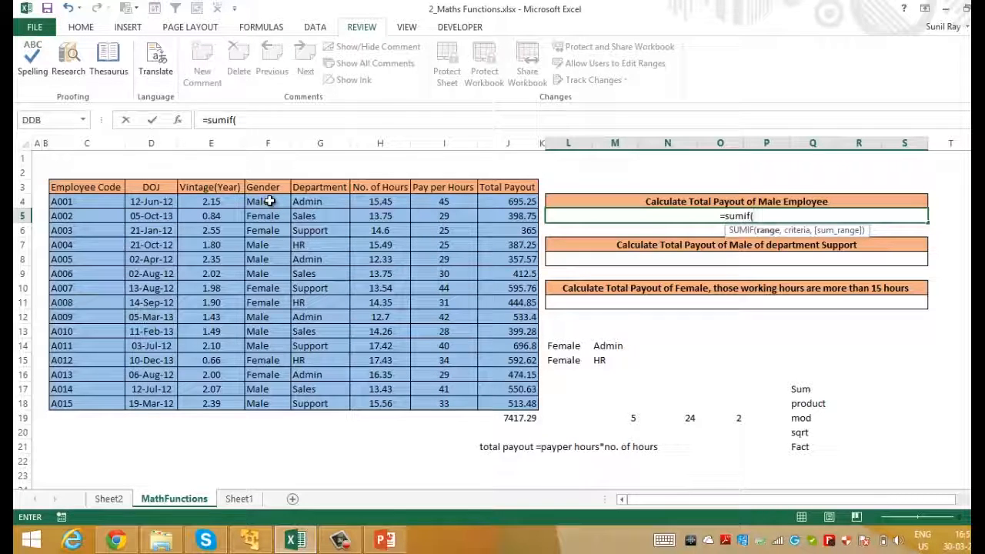
drag(266, 202, 271, 403)
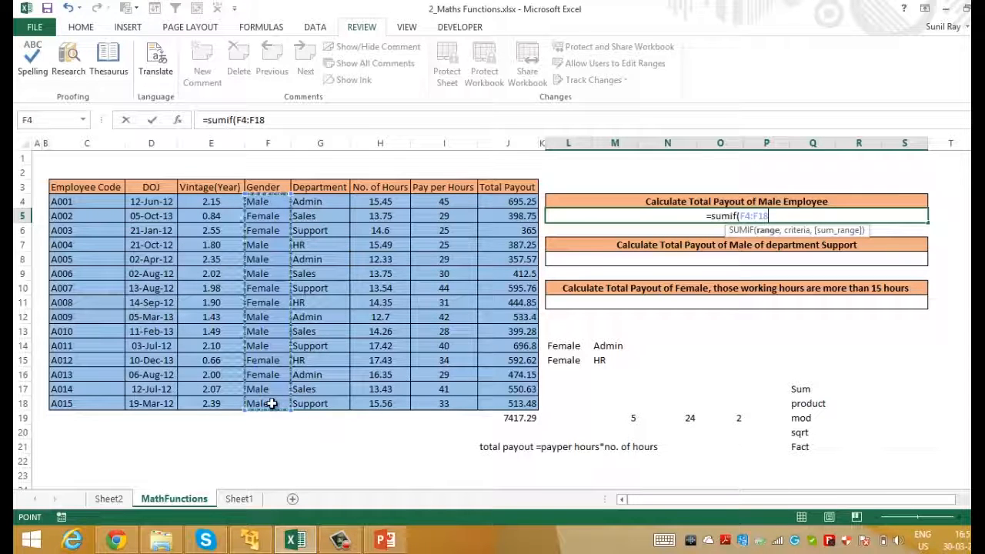
key(F4)
text(,)
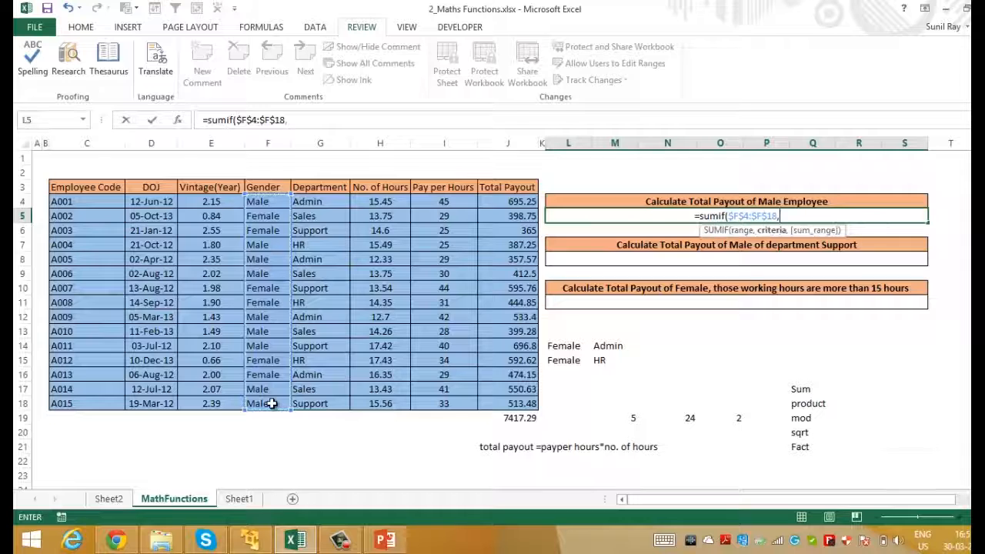
text("M)
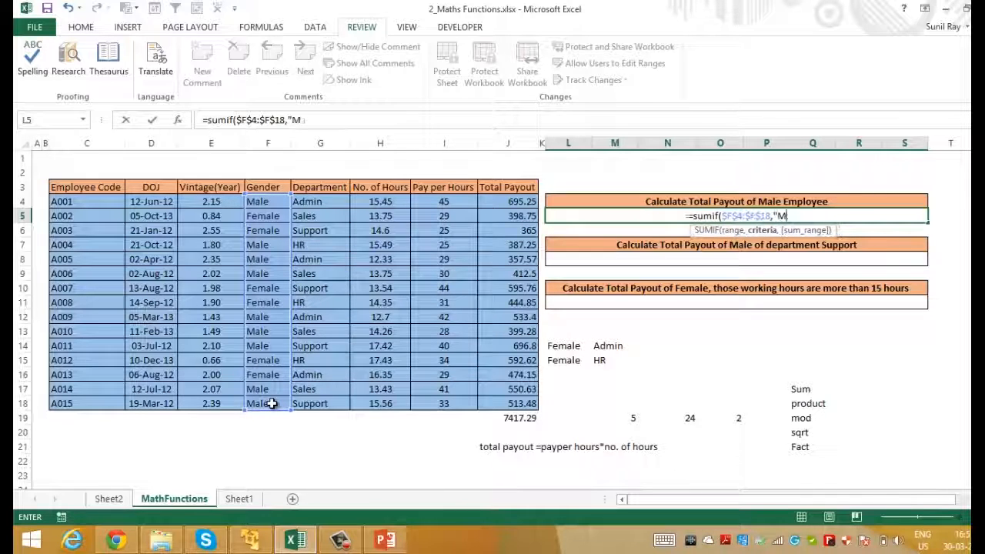
text(ale",)
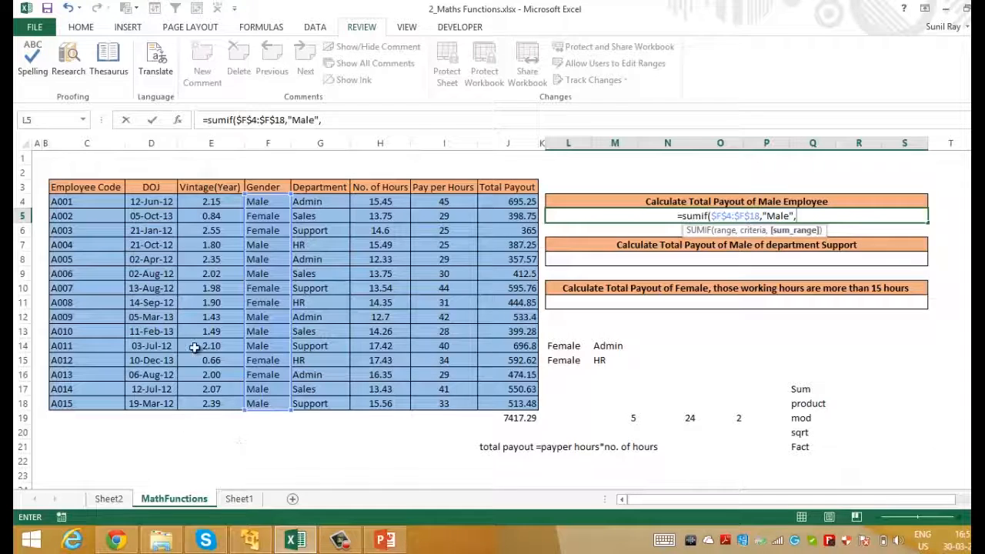
- Complete the SUMIF in L5 with the Total Payout cells as absolute sum range $J$4:$J$18 and enter the formula
drag(518, 202, 517, 210)
key(shift+Down)
key(shift+Down)
key(shift+Down)
key(shift+Down)
key(shift+Down)
key(shift+Down)
key(shift+Down)
key(shift+Down)
key(shift+Down)
key(shift+Down)
key(shift+Down)
key(shift+Down)
key(shift+Down)
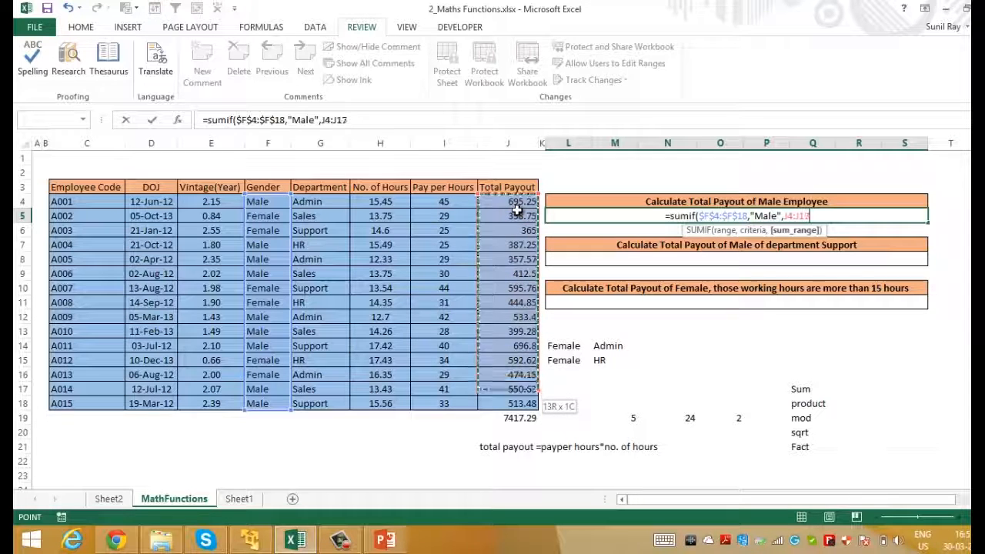
text())
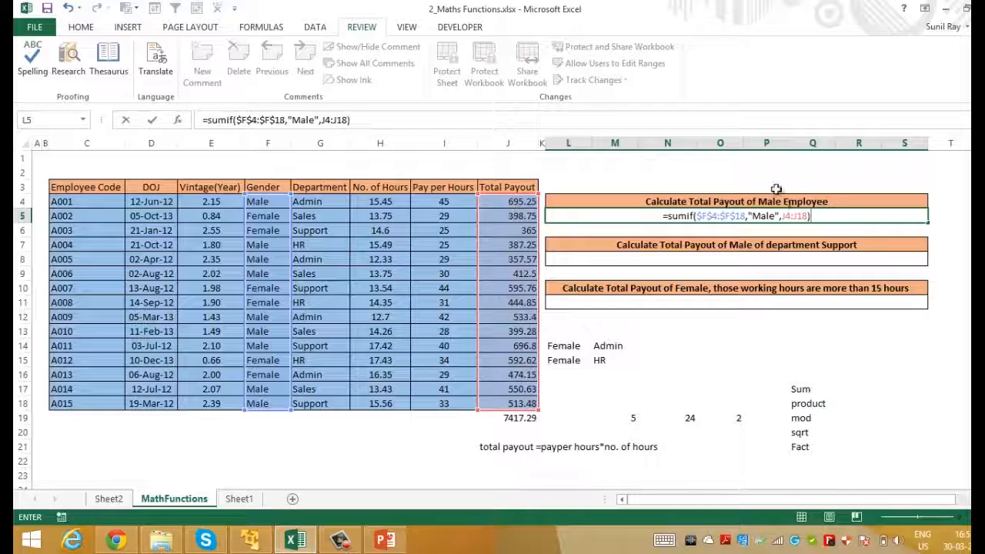
click(796, 216)
key(F4)
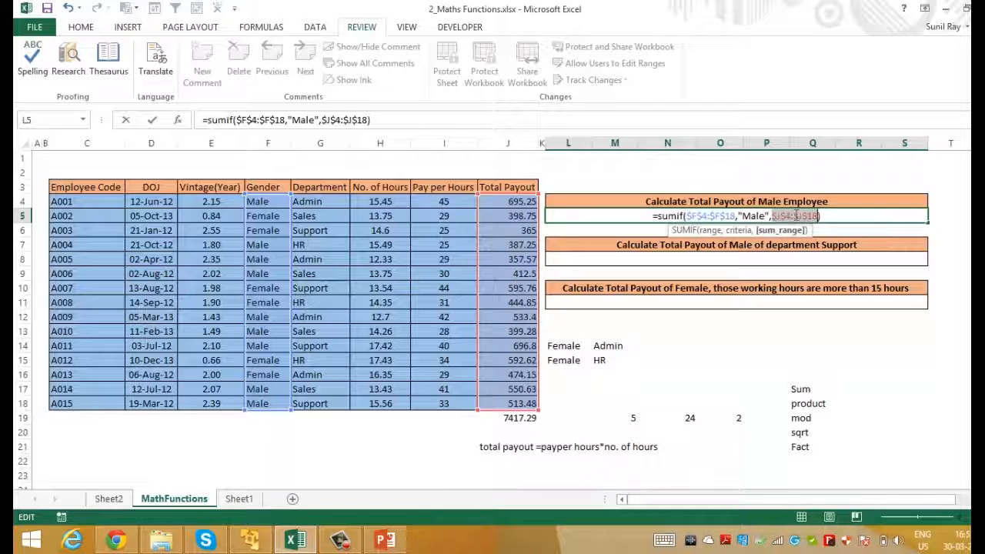
key(ctrl+Return)
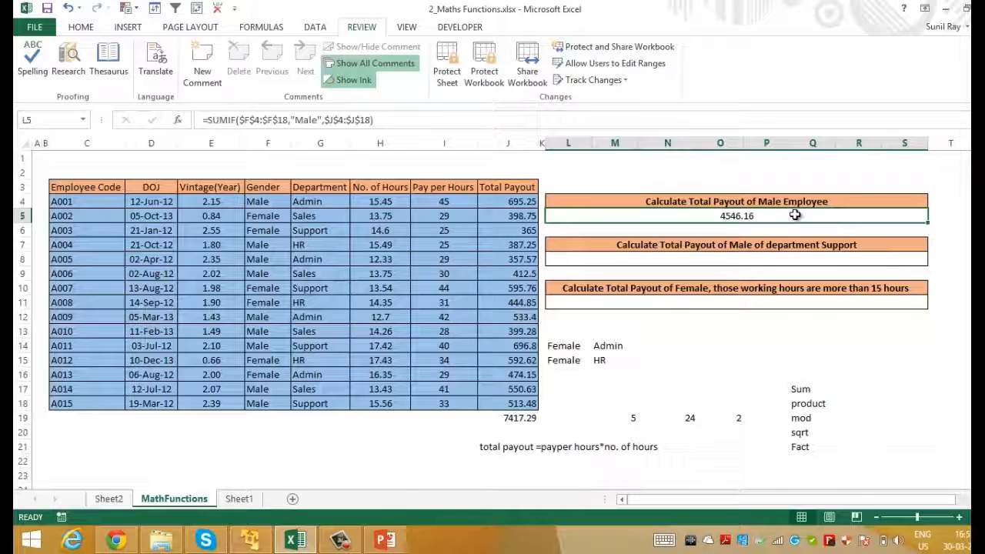
- Start a SUMIFS formula in L8, under the male Support department heading, with absolute Total Payout sum range $J$4:$J$18
key(Down)
key(Down)
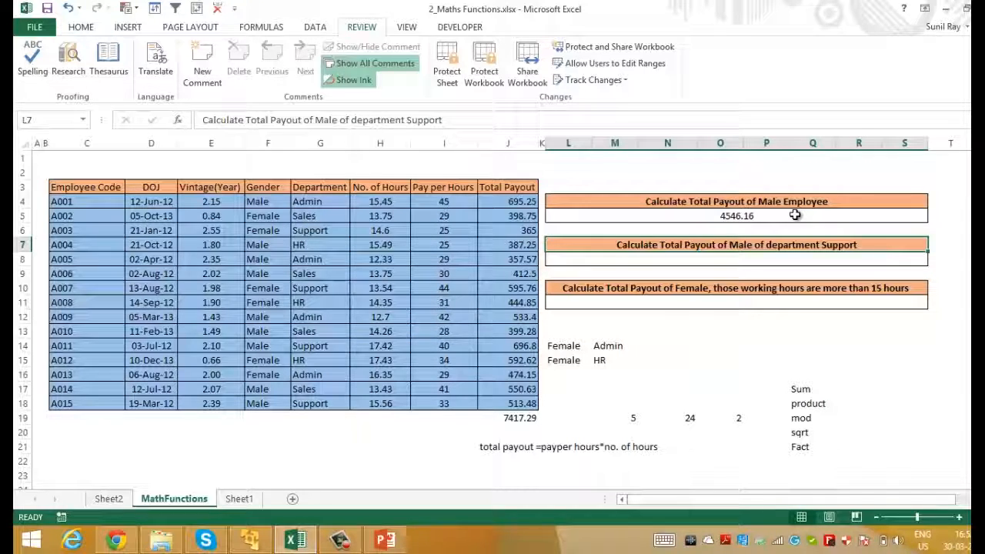
key(Down)
text(=su)
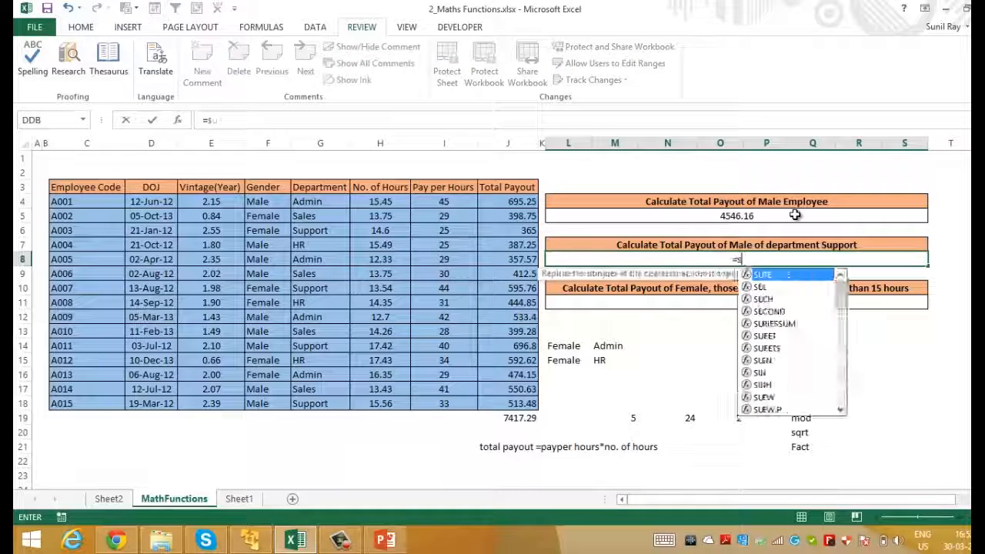
text(mifs)
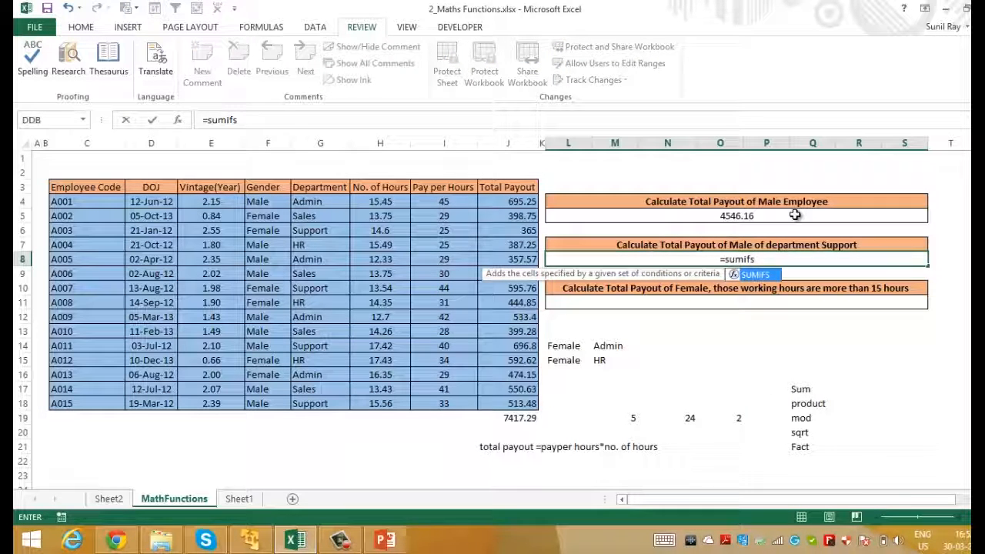
text(()
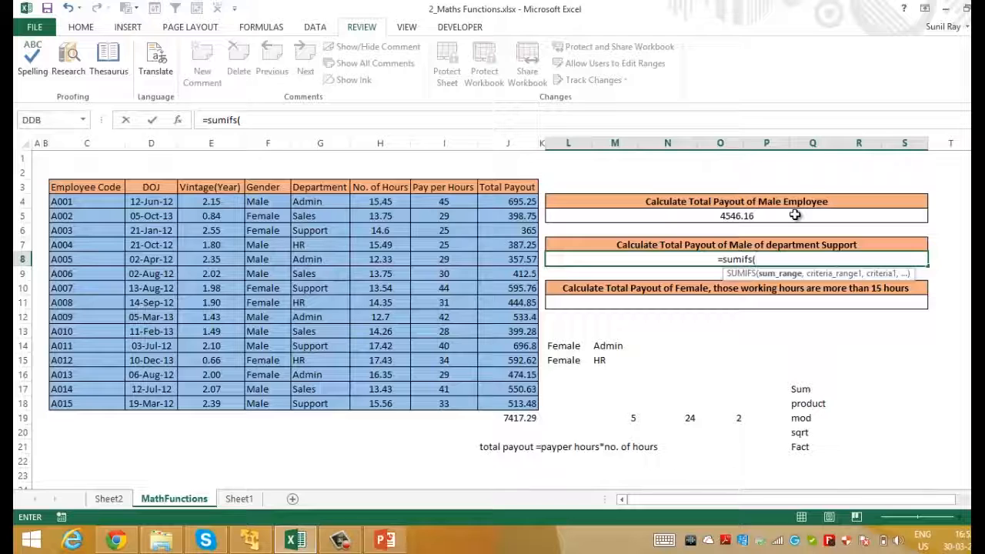
key(Left)
key(Left)
key(Up)
key(Up)
key(Up)
key(Up)
key(Up)
key(Down)
key(ctrl+shift+Down)
key(shift+Up)
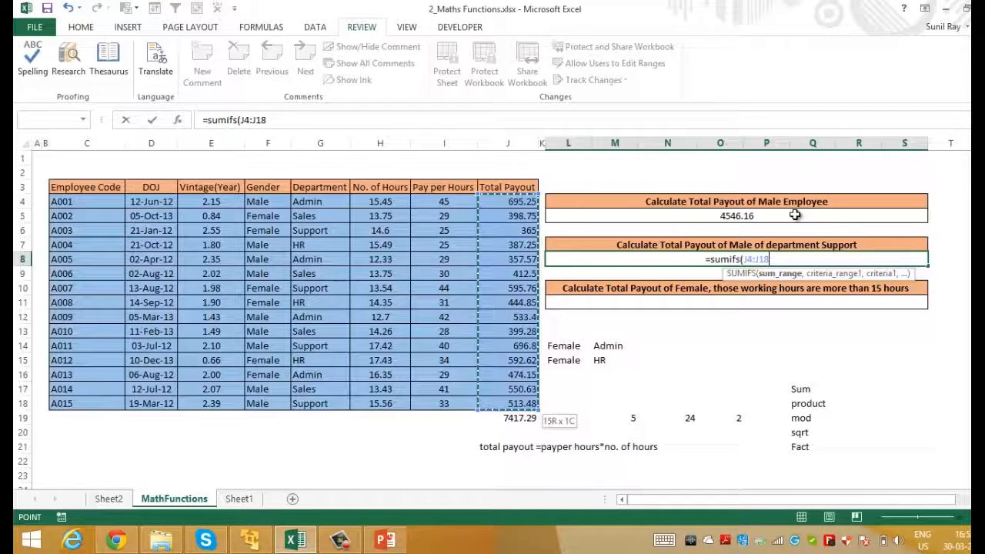
key(F4)
text(,)
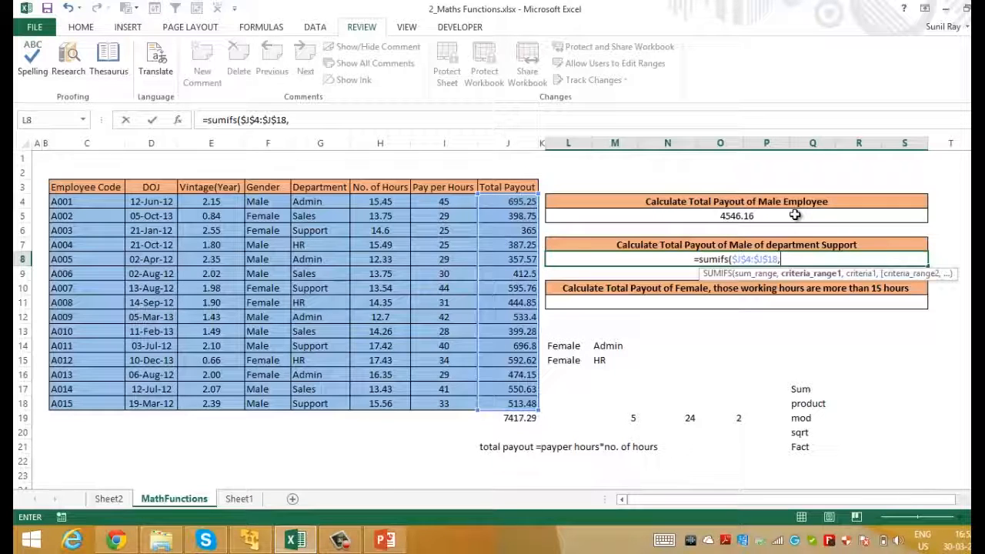
- Add the Gender range $F$4:$F$18 with criterion "Male" as the first condition of the SUMIFS in L8
key(Left)
key(Left)
key(Left)
key(Left)
key(Left)
key(Left)
key(Up)
key(Up)
key(Up)
key(Up)
key(shift+Down)
key(shift+Down)
key(shift+Down)
key(shift+Down)
key(shift+Down)
key(shift+Down)
key(shift+Down)
key(shift+Down)
key(shift+Down)
key(shift+Down)
key(shift+Down)
key(shift+Down)
key(shift+Down)
key(shift+Down)
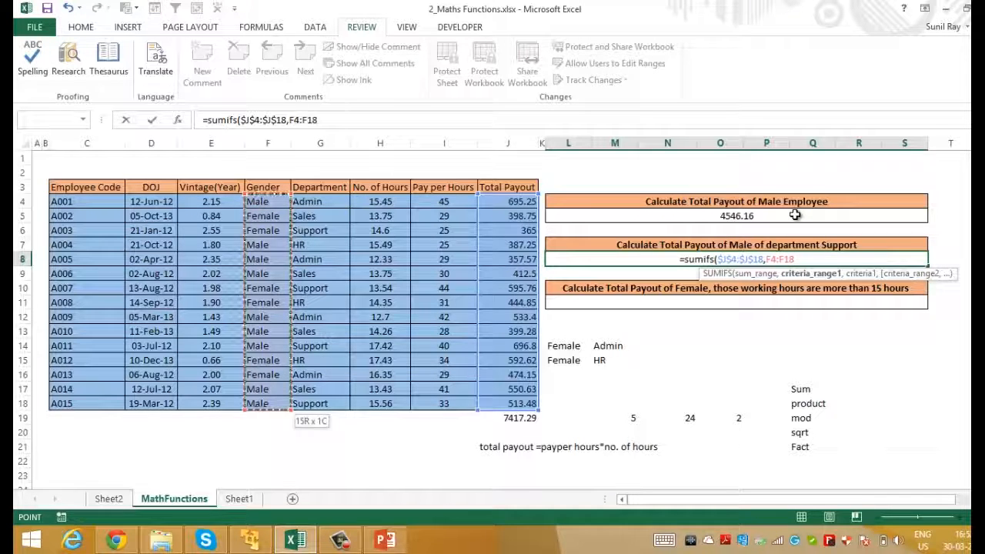
key(F4)
text(,"Male",)
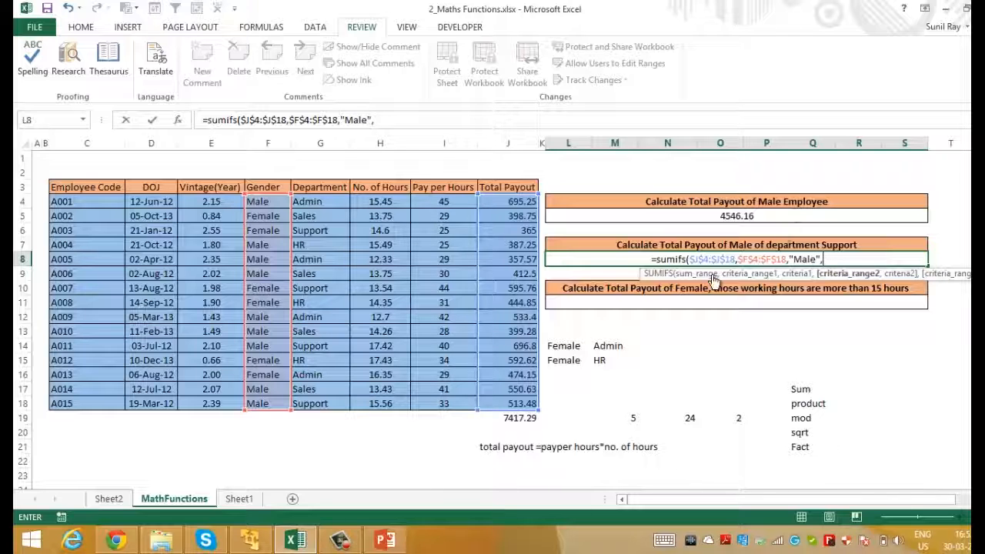
- Add the Department range $G$4:$G$18 with criterion "Support" as the second condition and enter the SUMIFS formula in L8
click(319, 200)
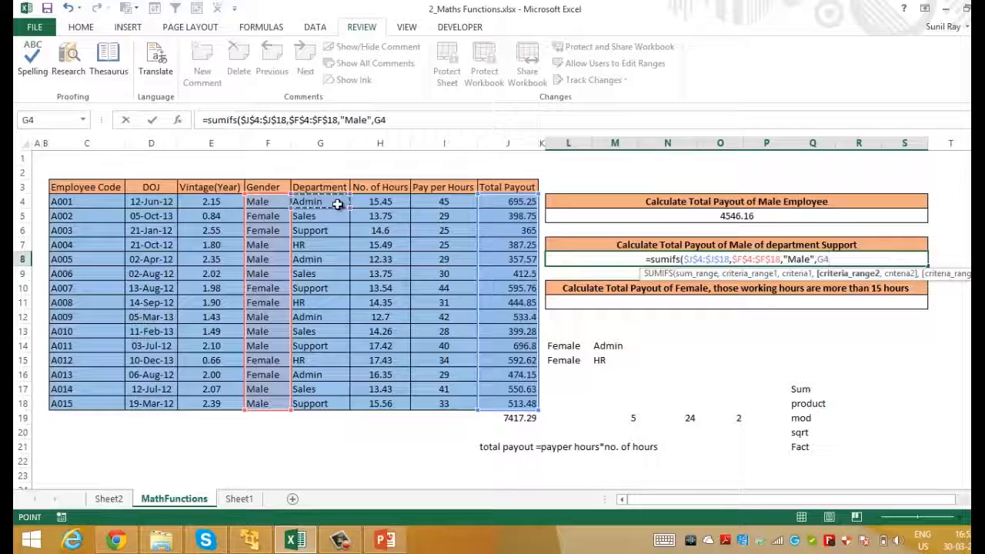
key(ctrl+shift+Down)
key(F4)
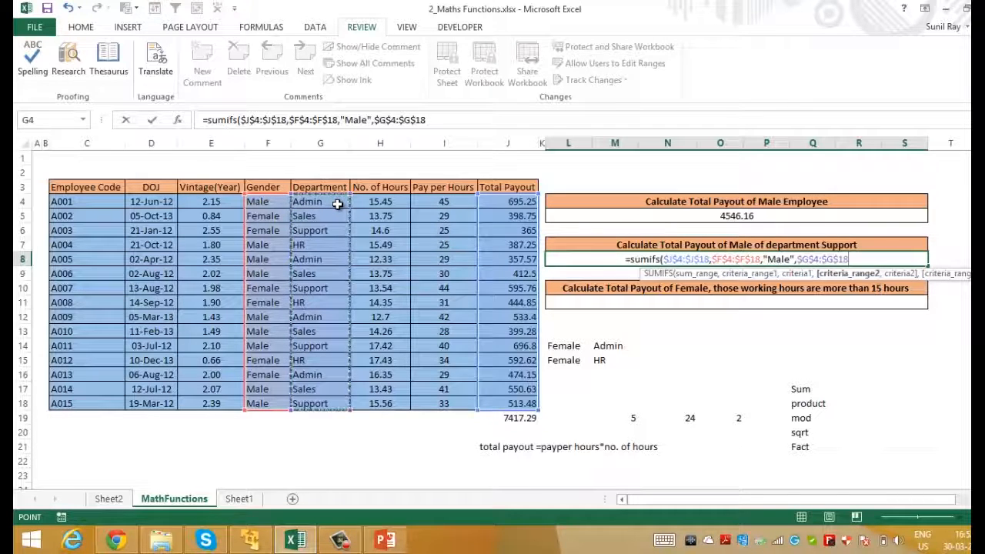
text(,")
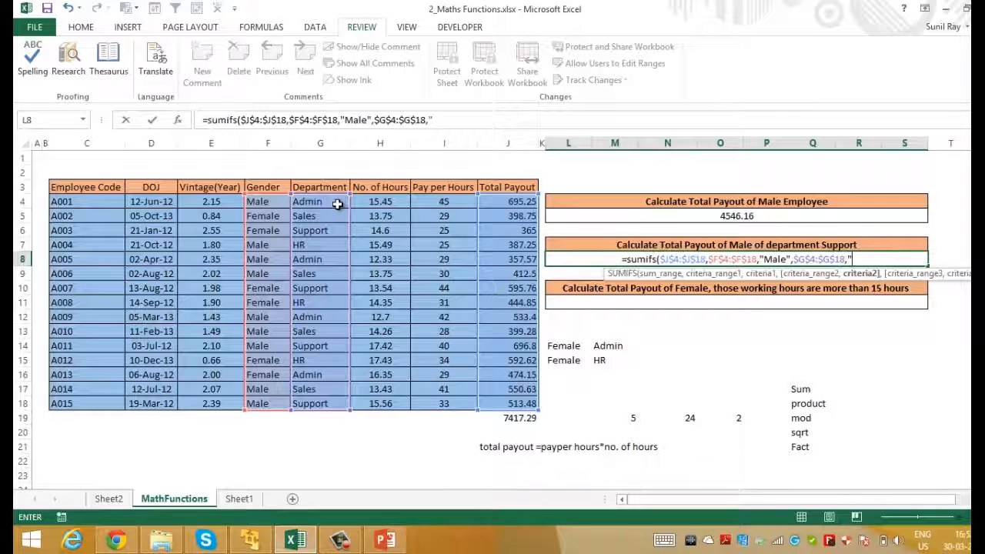
text(Suppo)
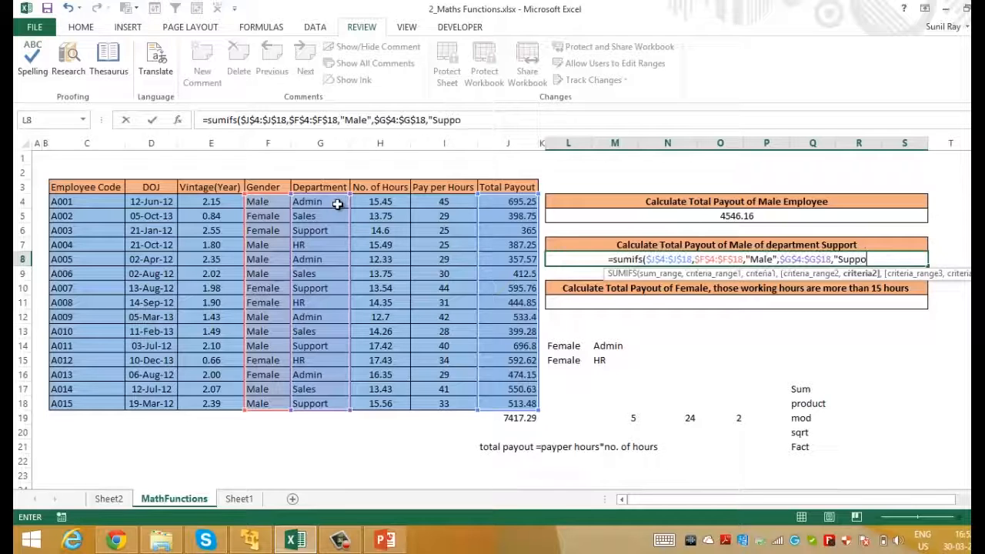
text(rt")
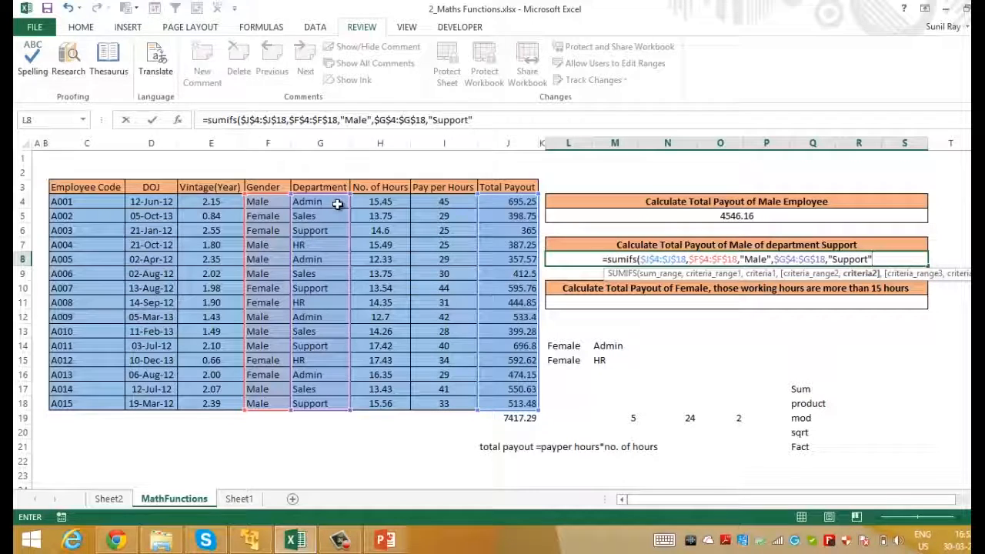
key(Return)
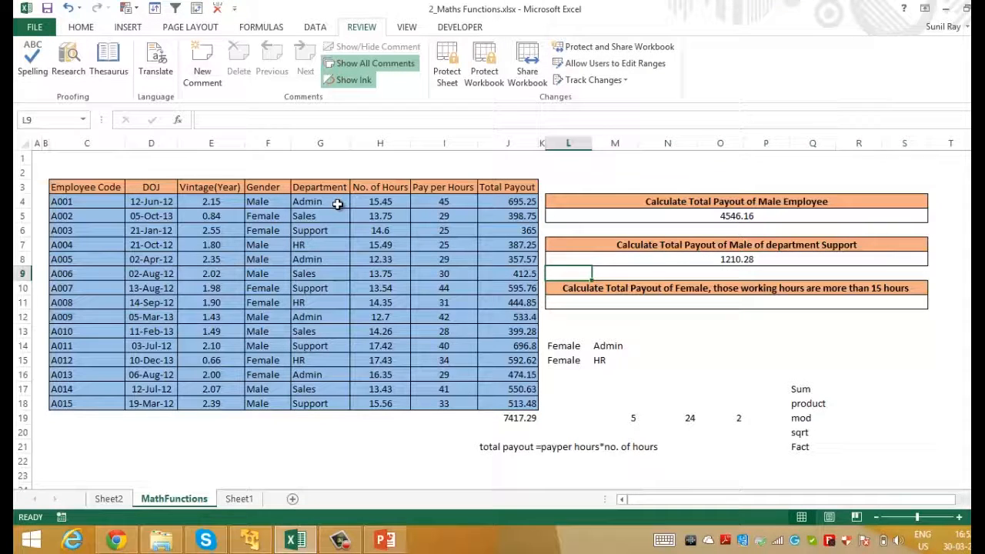
key(Up)
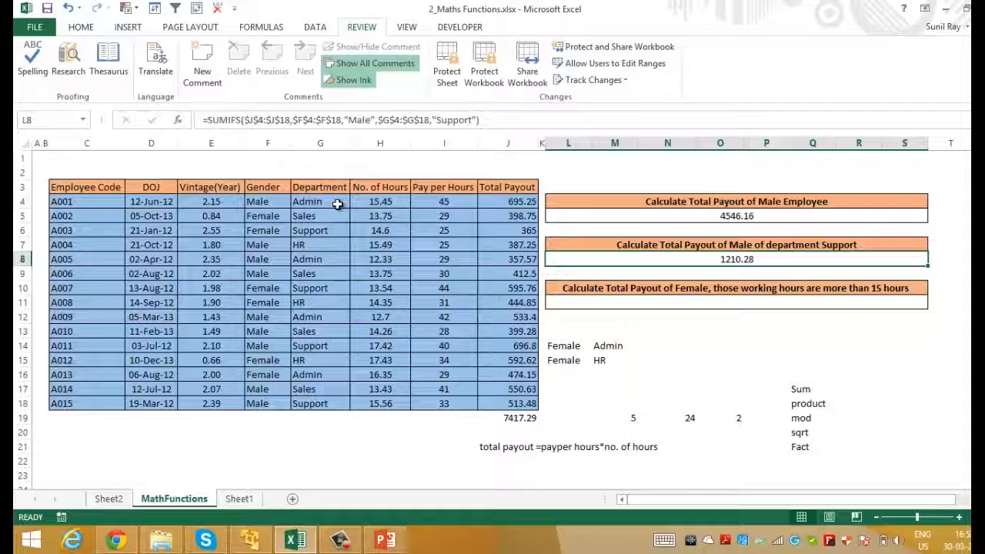
- Start a SUMIFS formula in L11, under the heading for females working more than 15 hours, with absolute sum range $J$4:$J$18
key(Down)
key(Down)
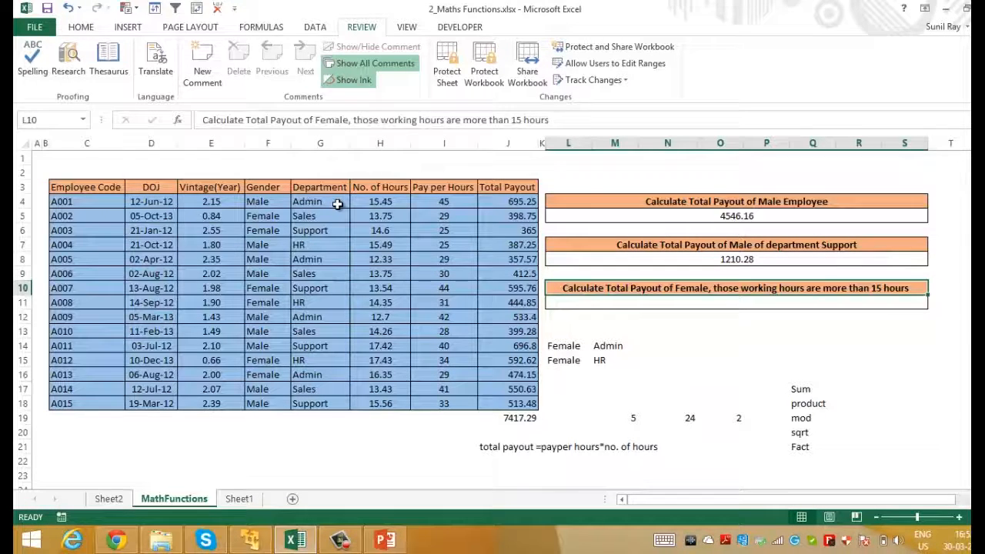
key(Down)
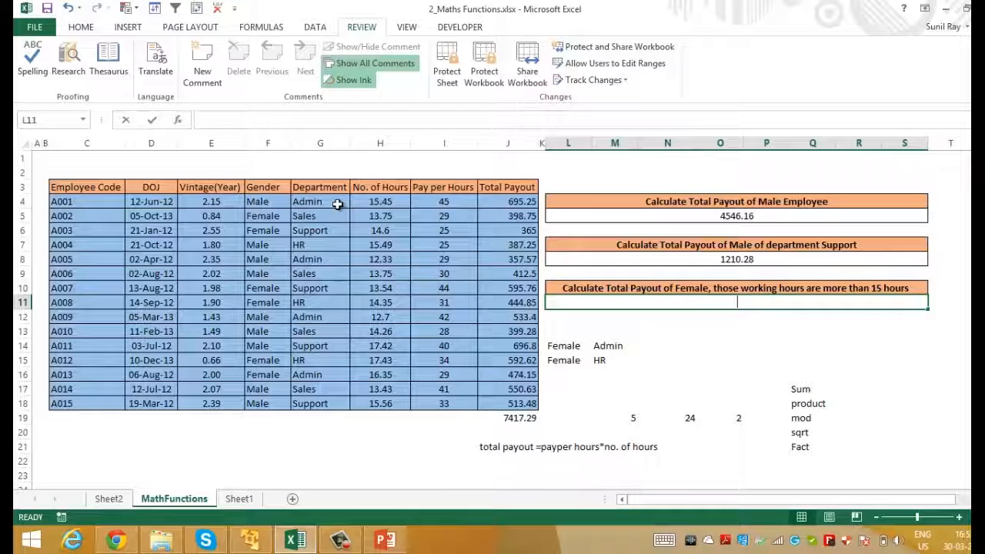
text(=sumifs()
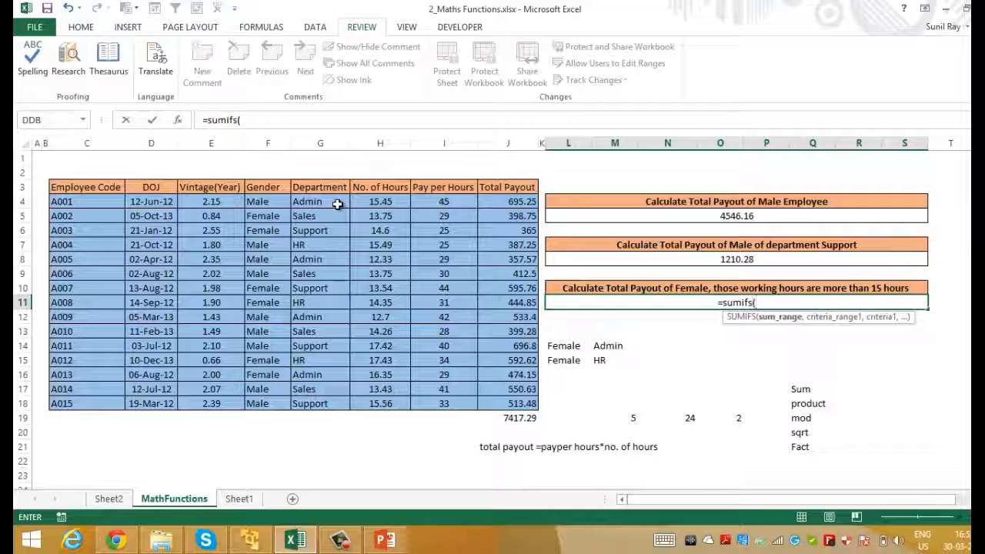
key(Left)
key(Left)
key(Left)
key(Right)
key(ctrl+Up)
key(Down)
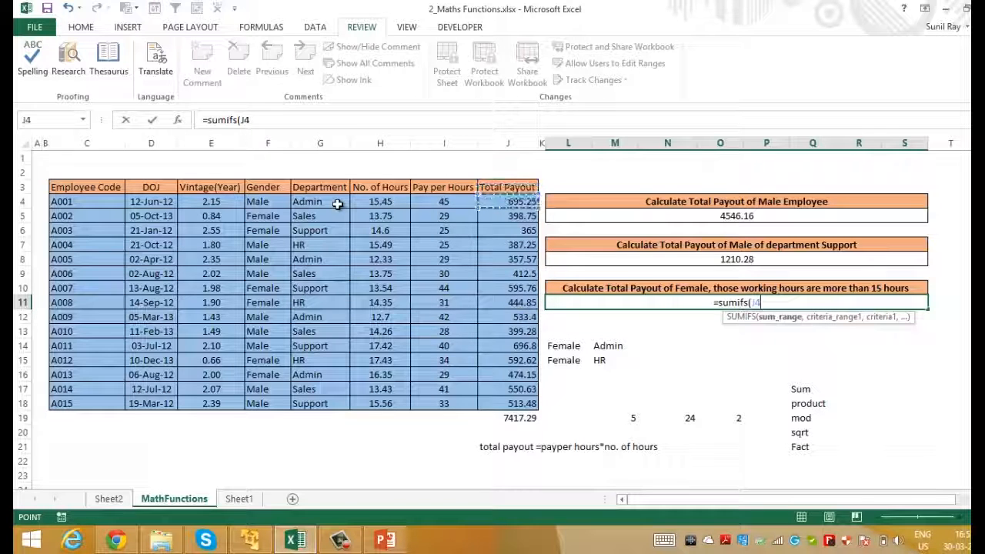
key(ctrl+shift+Down)
key(shift+Up)
key(F4)
text(,)
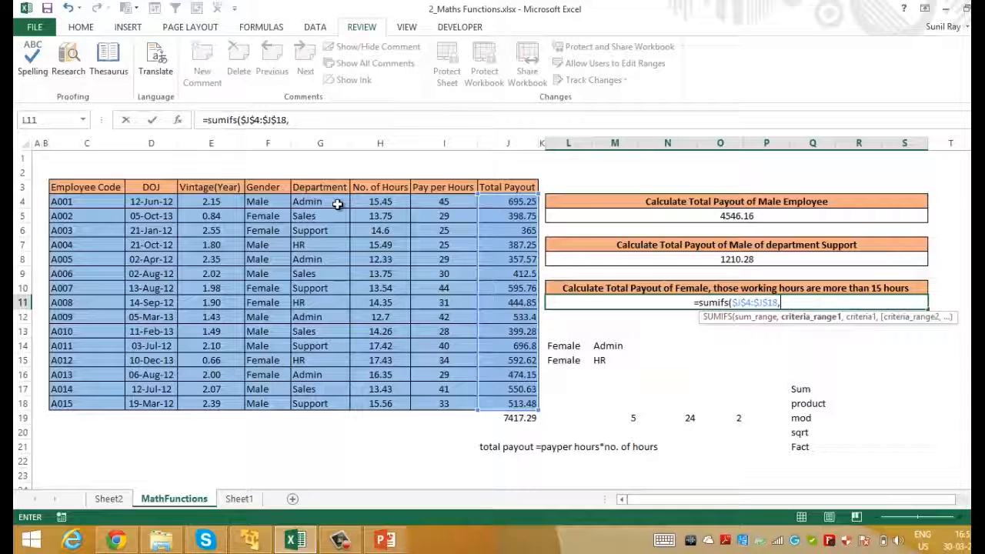
- Add the absolute Gender range $F$4:$F$18 with criterion "Female" as the first condition of the SUMIFS in L11
key(Left)
key(Left)
key(Left)
key(Left)
key(Left)
key(Left)
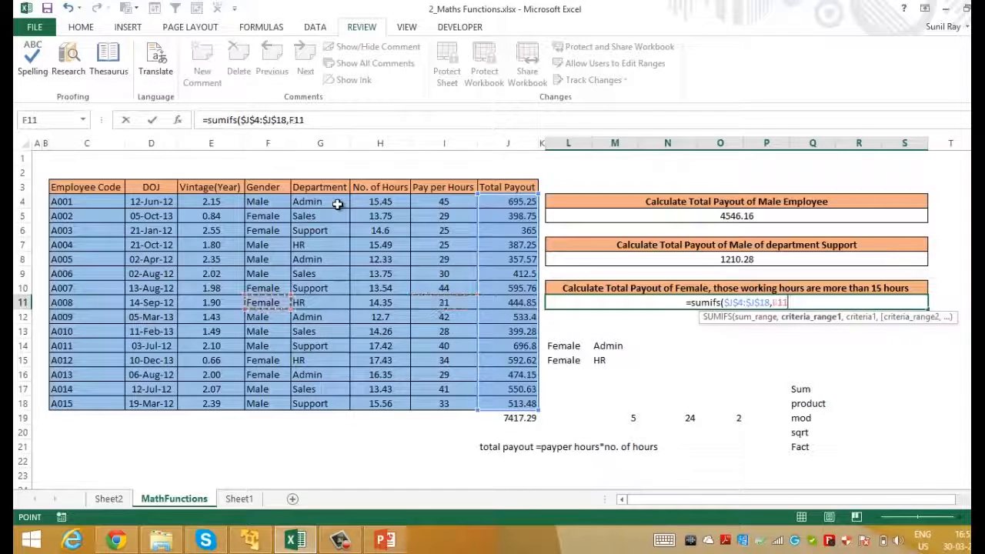
key(ctrl+Up)
key(Down)
key(ctrl+shift+Down)
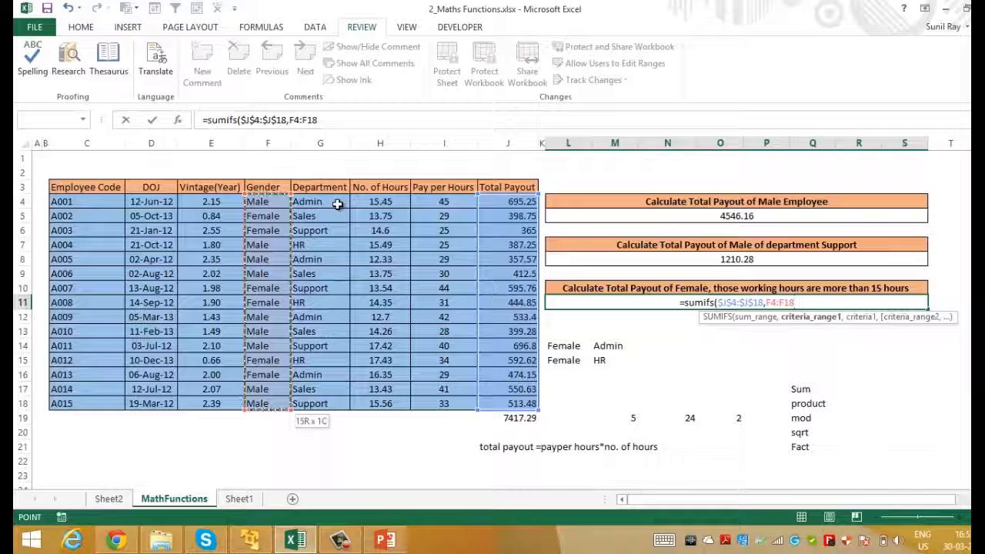
key(F4)
text(,"Female",)
- Add the absolute No. of Hours range $H$4:$H$18 as the second criteria range of the SUMIFS in L11
key(Left)
key(Left)
key(Left)
key(Left)
key(Up)
key(Up)
key(Up)
key(Up)
key(Up)
key(Up)
key(Up)
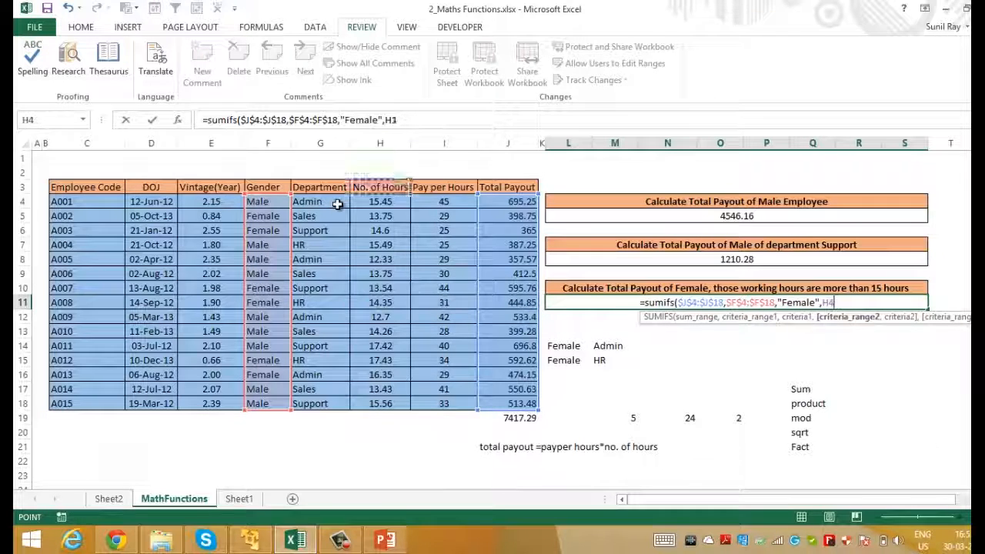
key(ctrl+shift+Down)
key(F4)
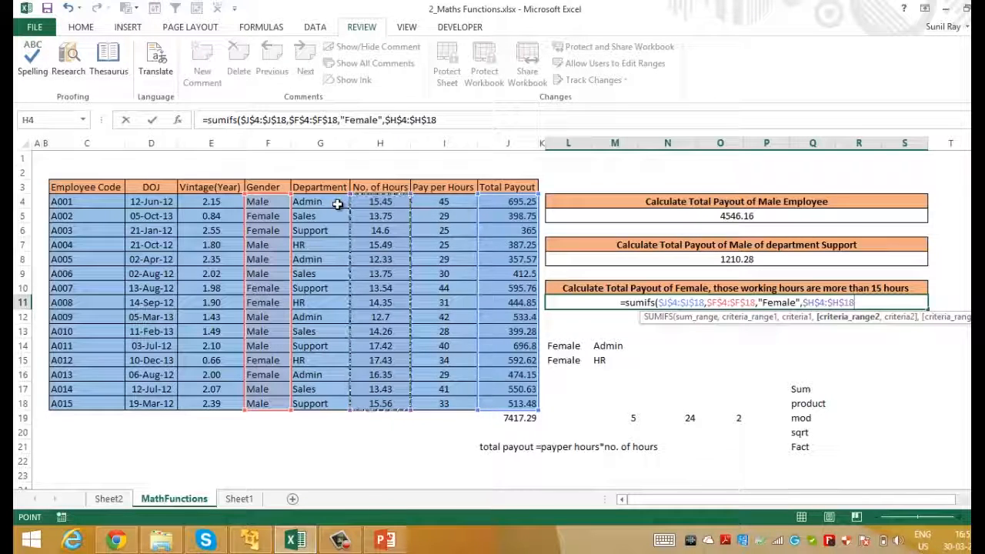
- Set the second criterion to ">15", enter the completed SUMIFS formula in L11, and return to cell A1
text(,">)
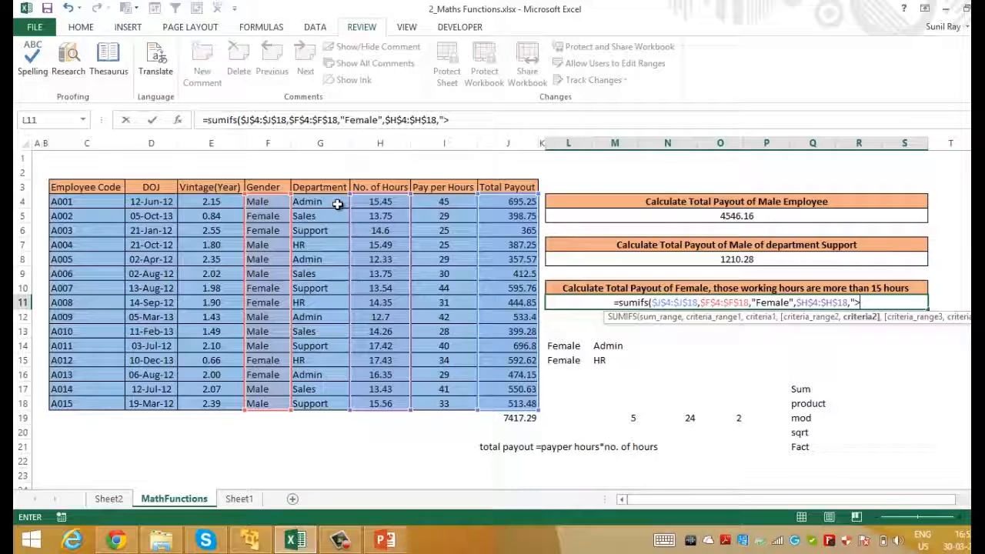
text(15")
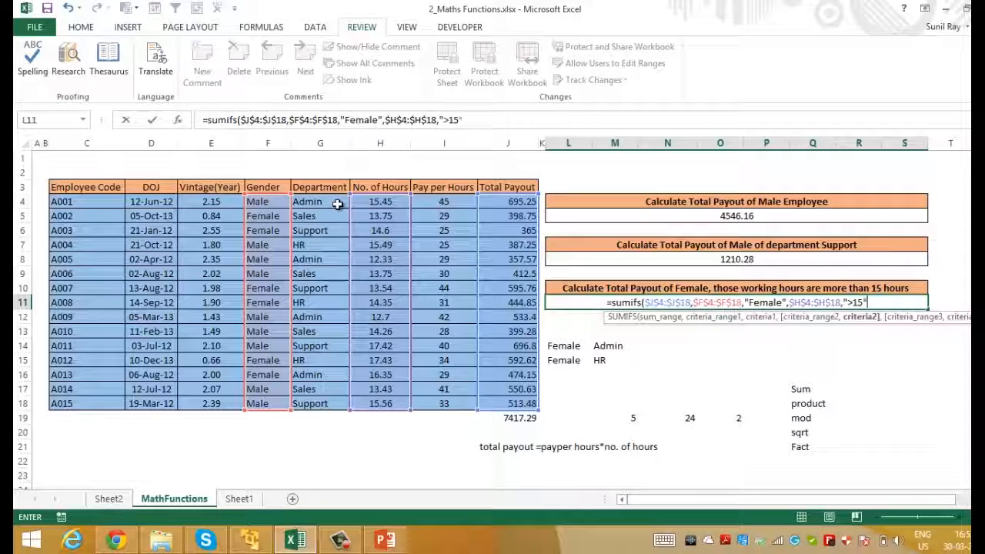
text())
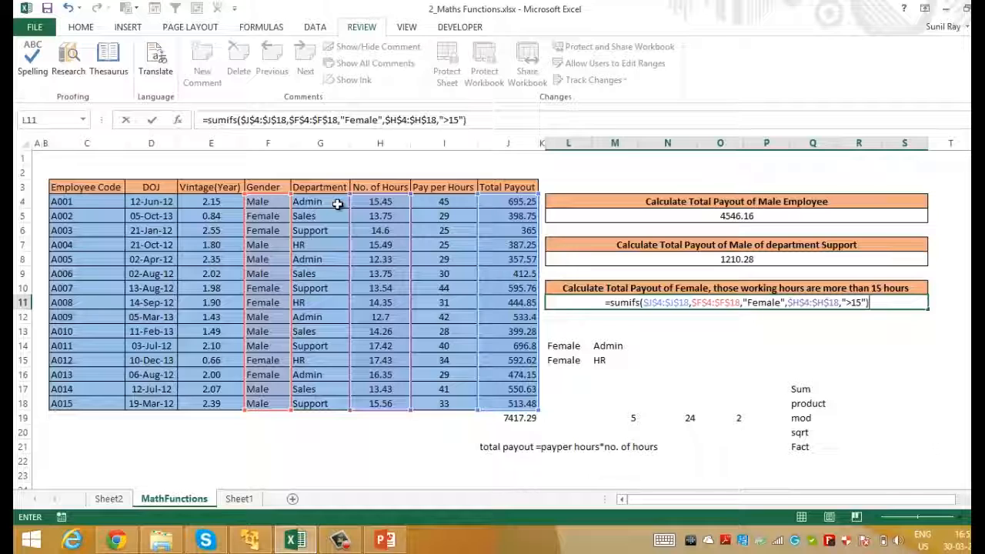
key(ctrl+Return)
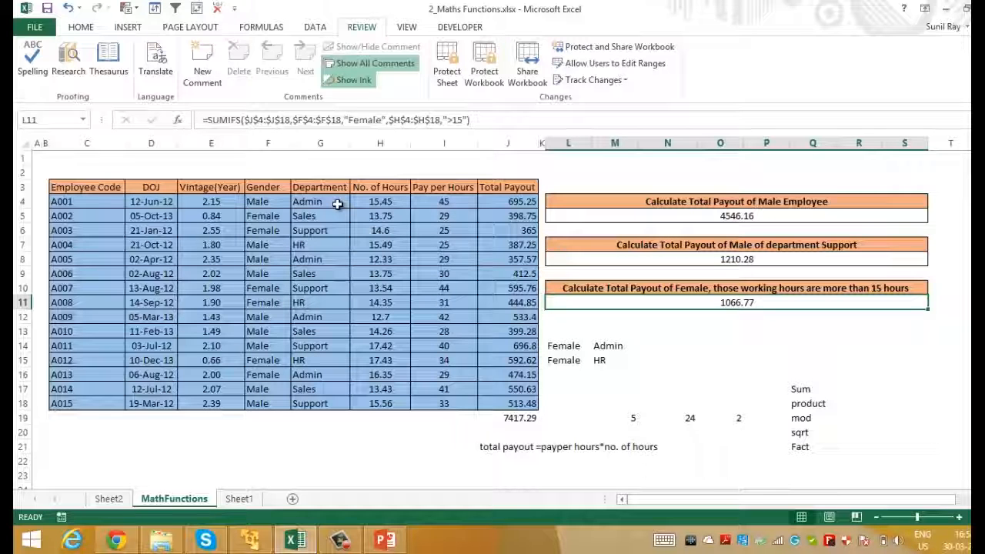
key(ctrl+Home)
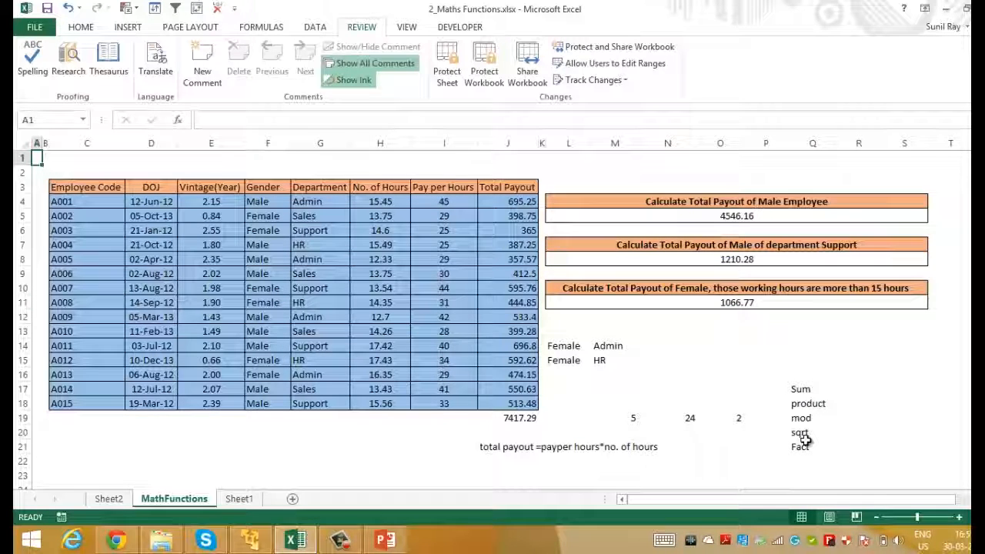